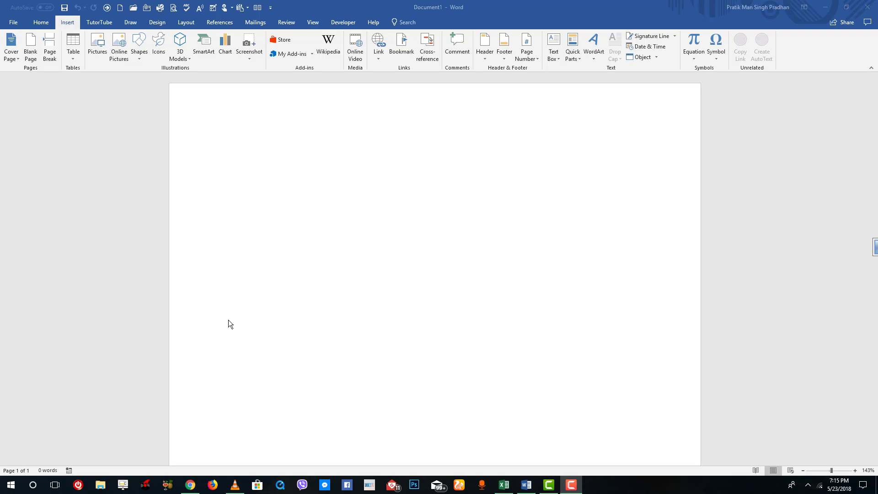
Step: Insert the picture IMG_0156.JPG from the Pictures folder on the TutorTube (I:) drive into the blank document
click(414, 299)
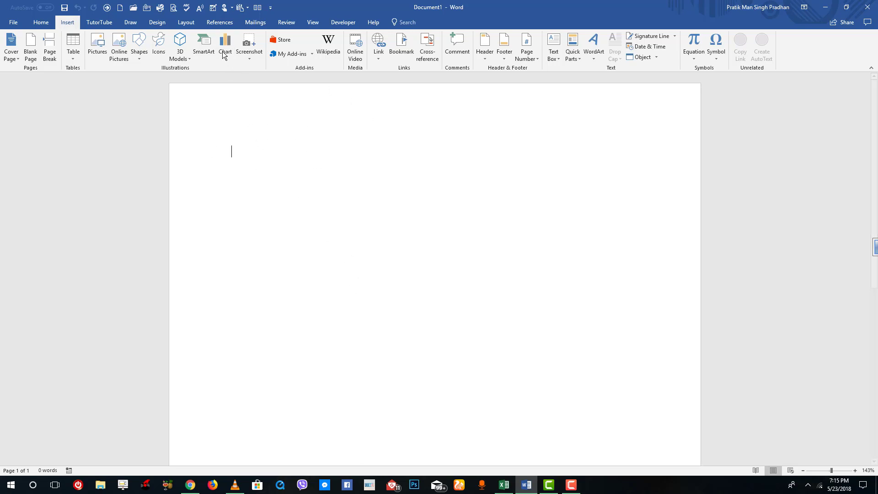
click(220, 22)
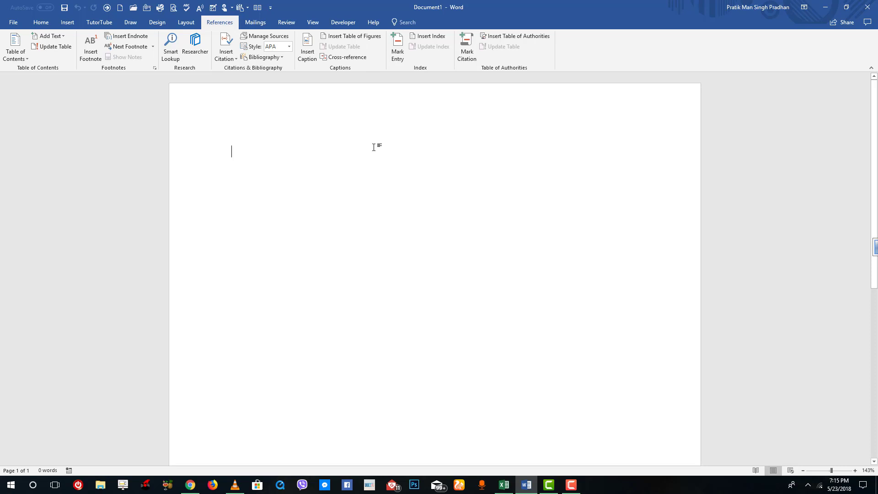
click(69, 23)
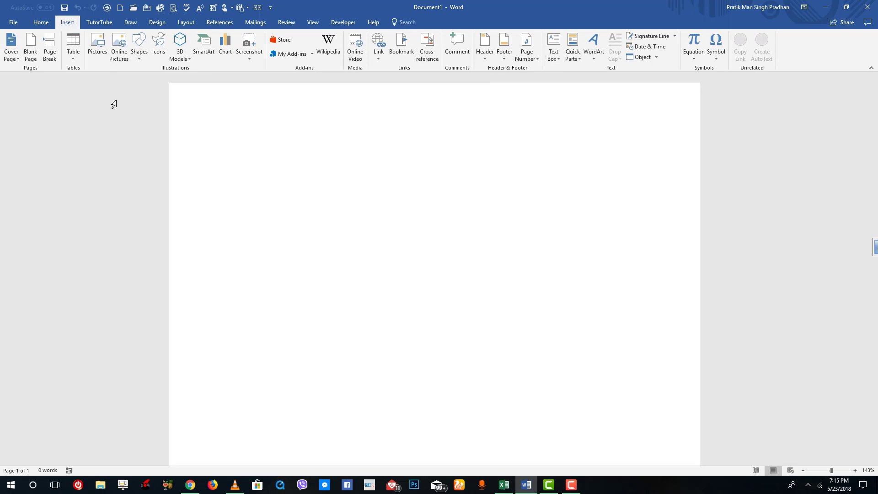
click(100, 49)
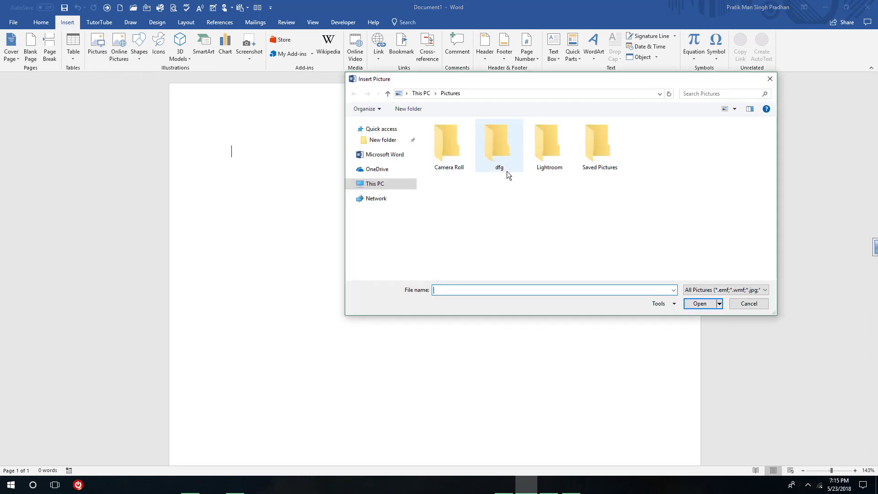
scroll(413, 187, down, 3)
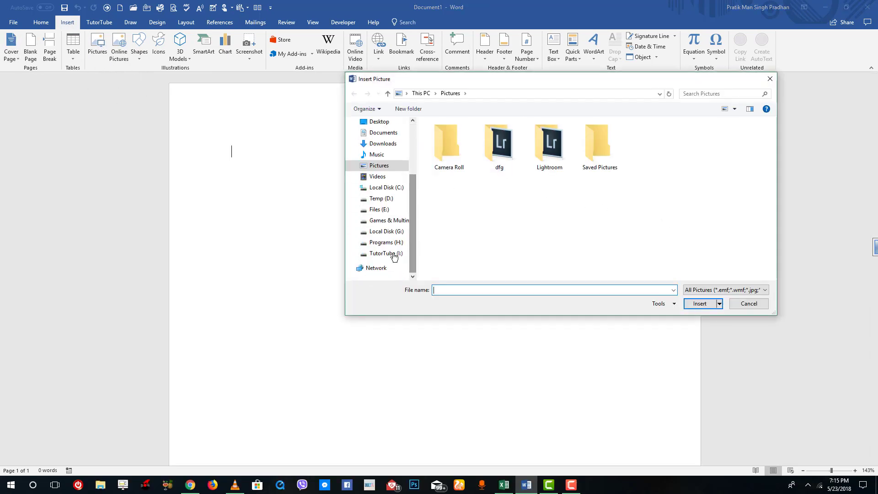
click(386, 254)
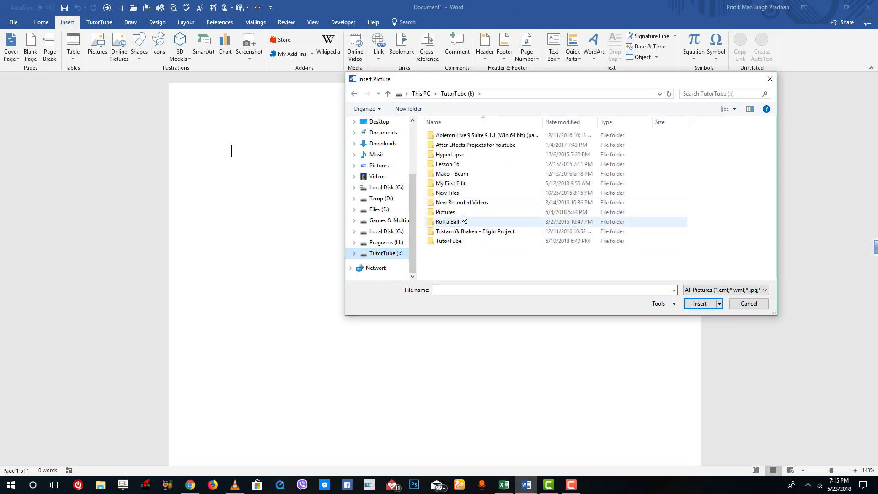
double_click(465, 210)
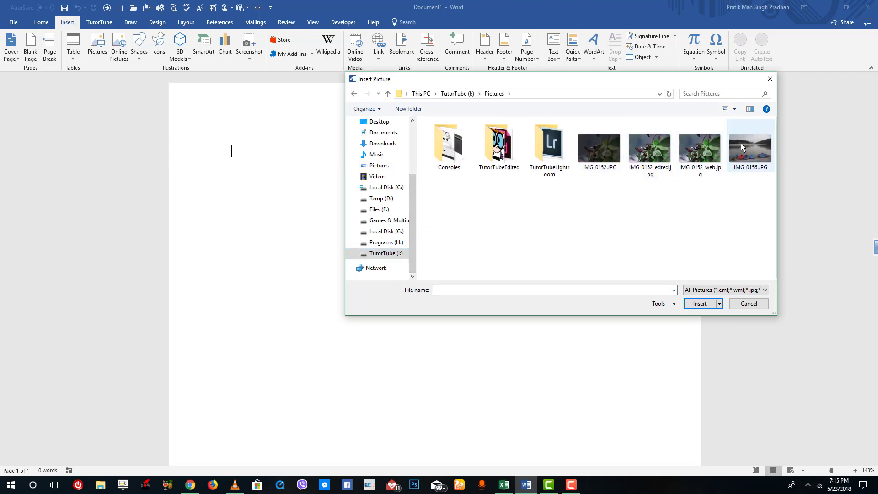
double_click(742, 144)
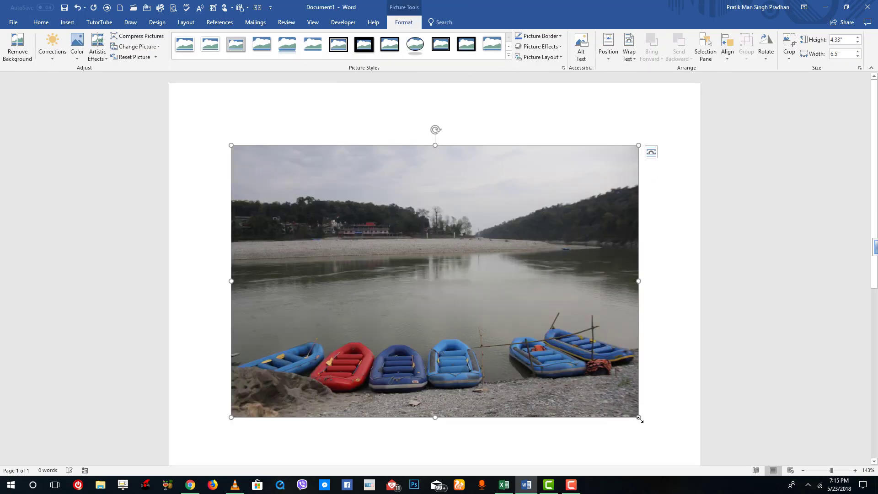
Step: Shrink the boat picture to about 2.4" high by 3.6" wide and move it to the page's horizontal centre using a text-wrapping layout
drag(492, 326, 458, 296)
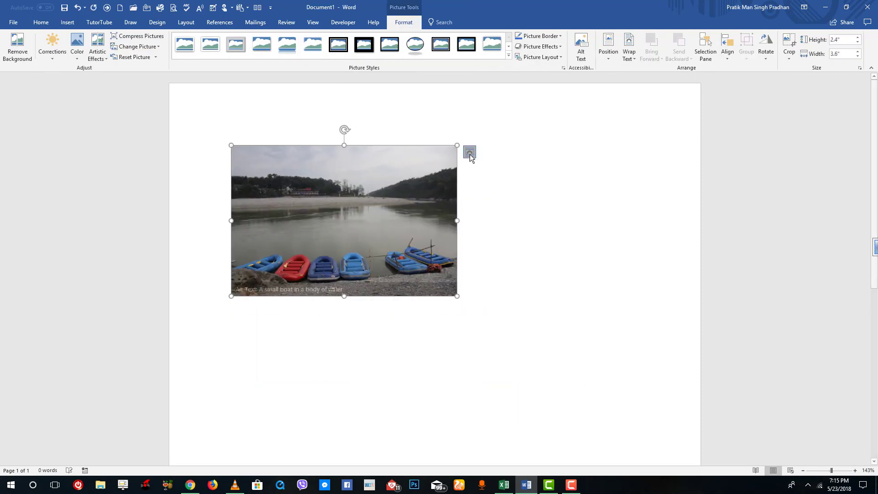
click(474, 155)
click(440, 160)
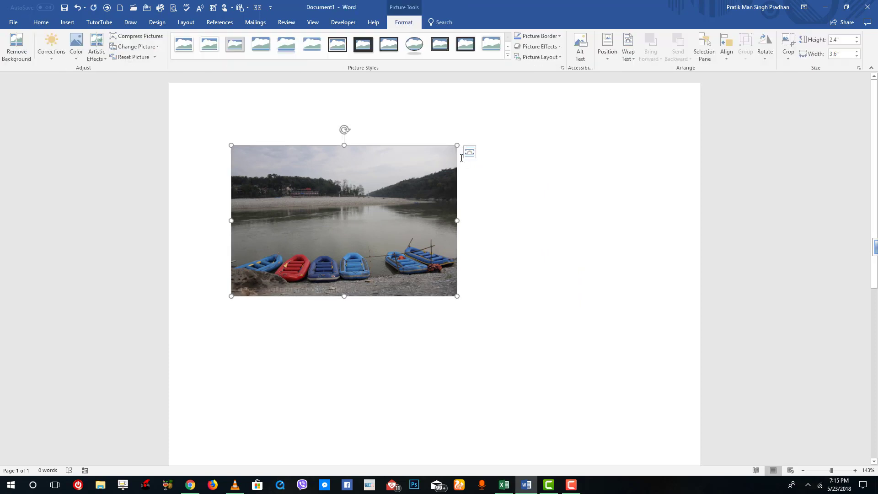
click(469, 154)
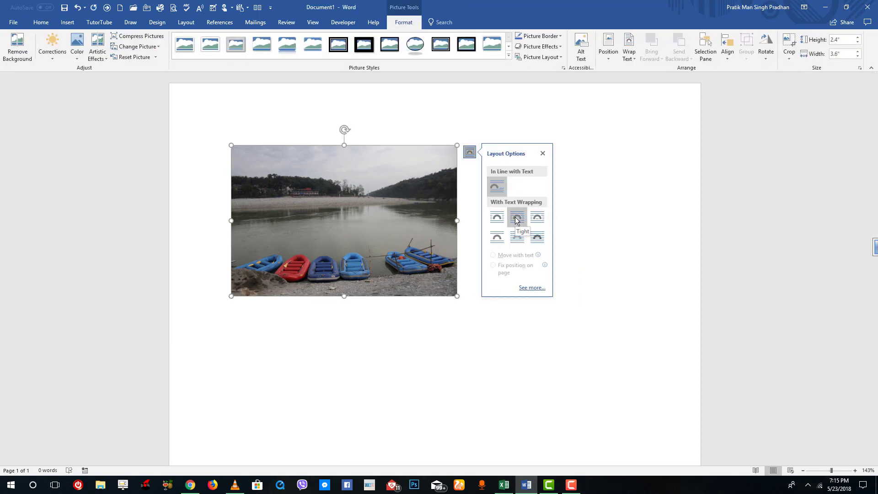
drag(358, 211, 447, 245)
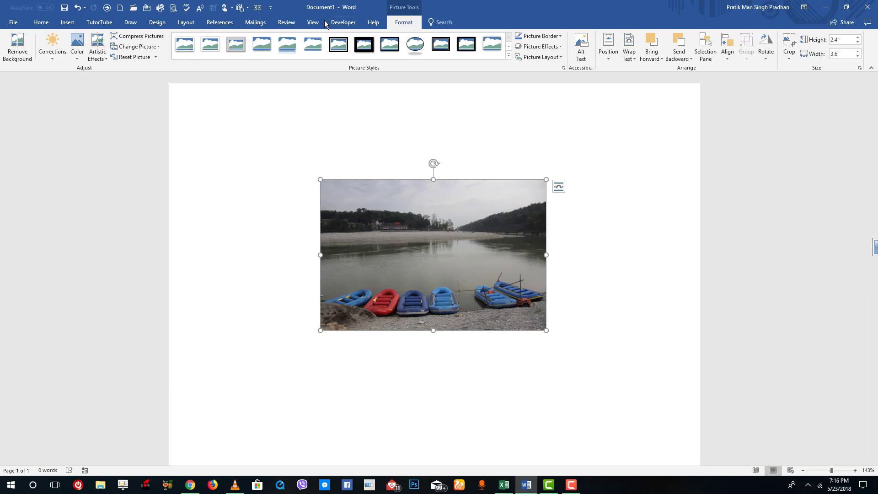
Step: Add the caption "Figure 1 - Boats" below the picture, using the Figure label
click(219, 22)
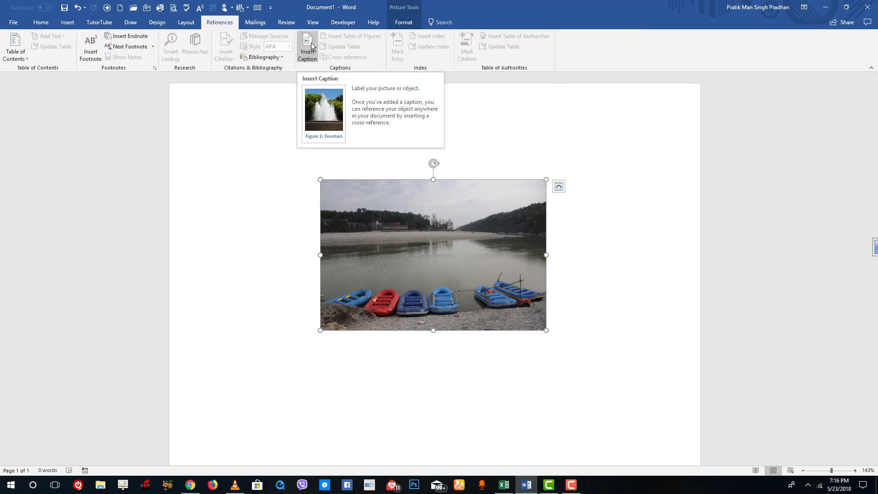
click(312, 46)
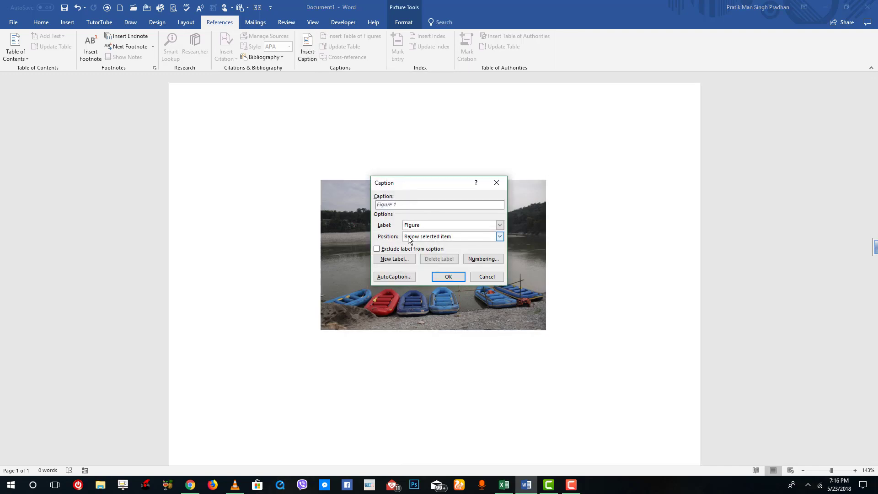
click(500, 237)
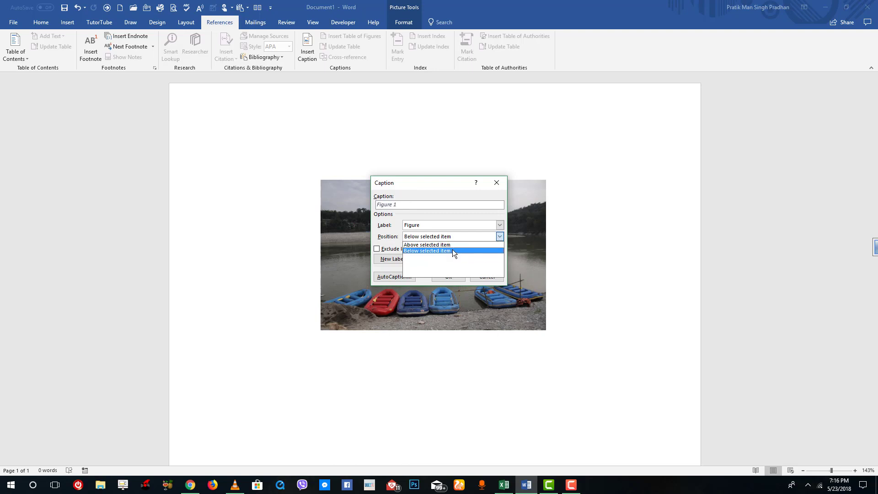
click(501, 224)
click(502, 224)
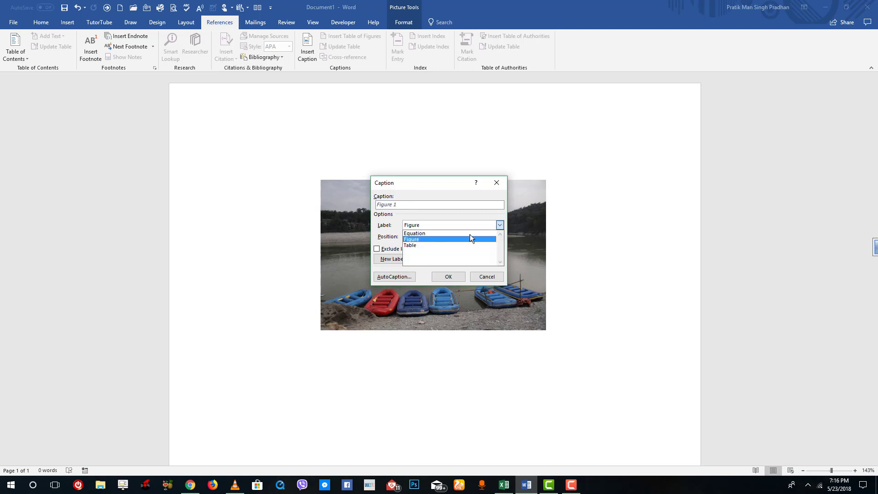
click(414, 239)
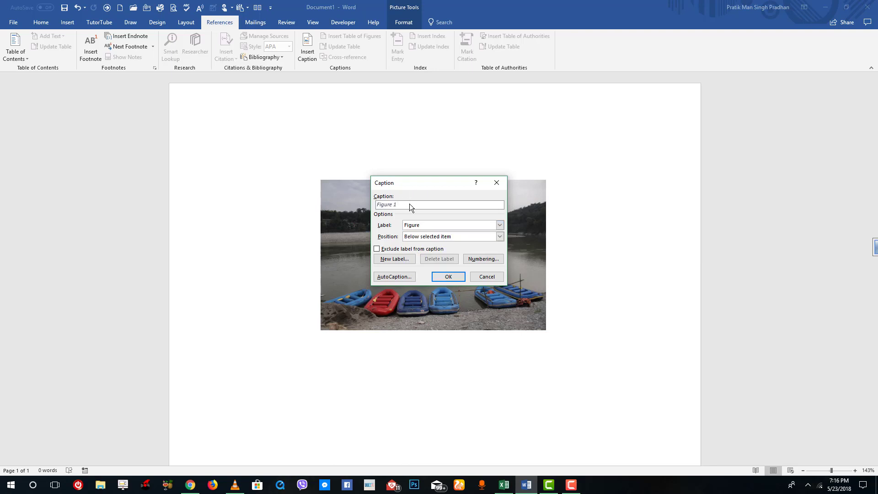
text(- Boats)
click(449, 277)
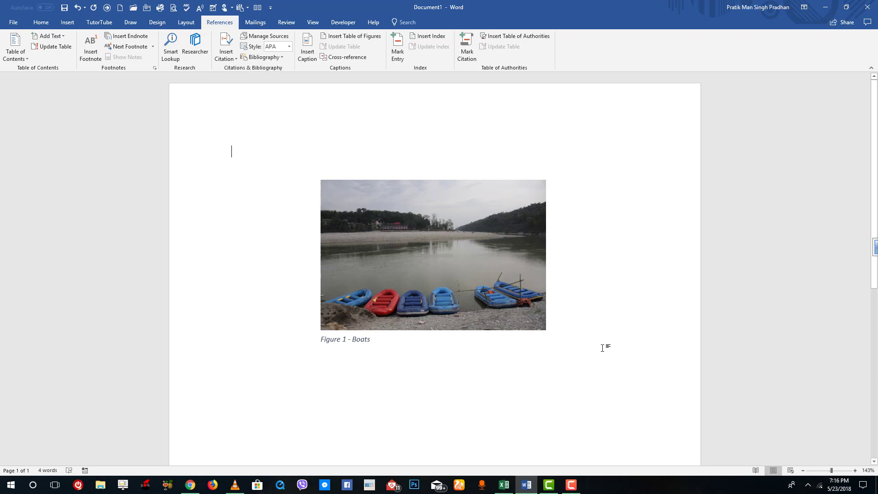
Step: Add four blank lines above the picture and insert the built-in Binomial Theorem equation on the page's first line
key(Return)
key(Return)
key(Return)
key(Return)
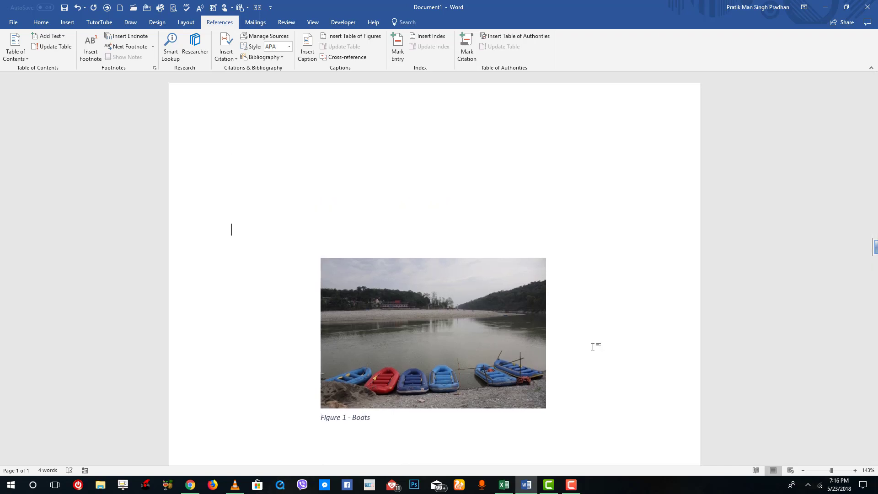
click(67, 22)
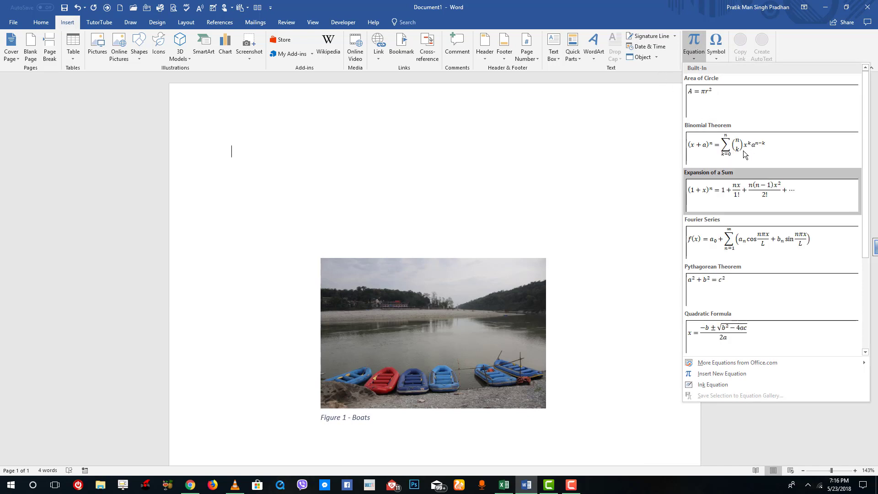
click(745, 155)
click(534, 193)
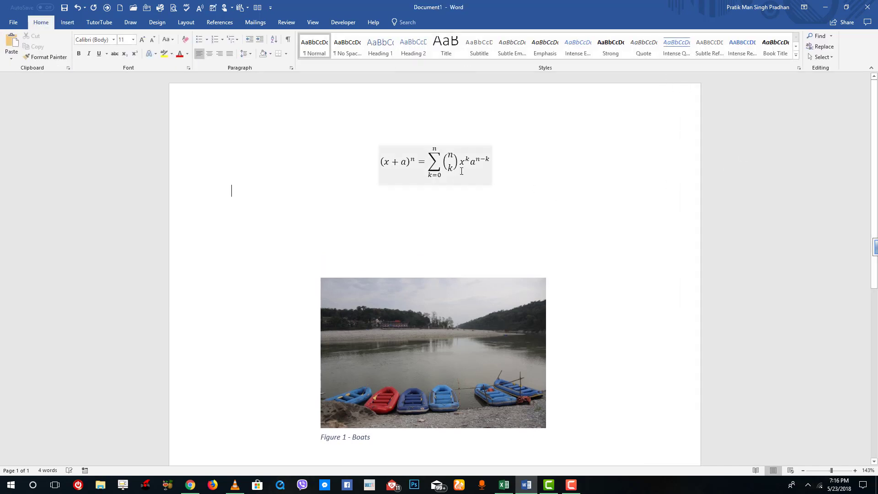
Step: Select the whole equation and add the caption "Equation 1 - Formula" above it, using the Equation label
click(461, 171)
click(495, 167)
click(529, 178)
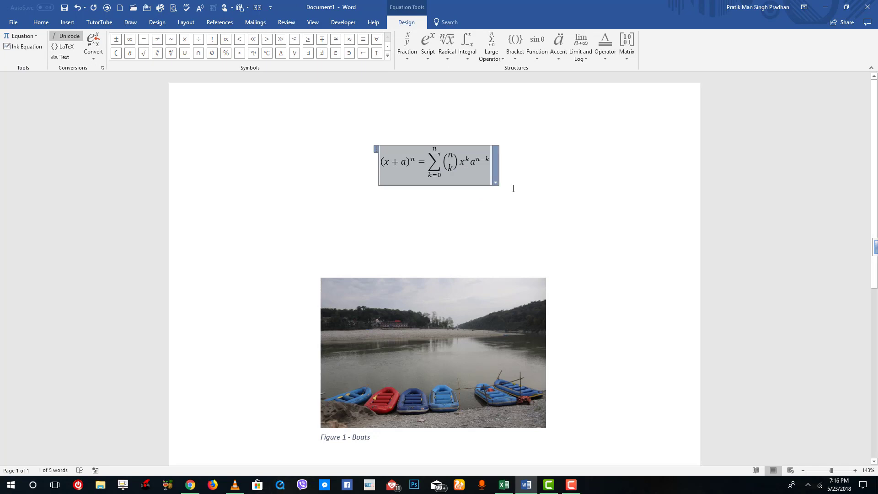
click(514, 189)
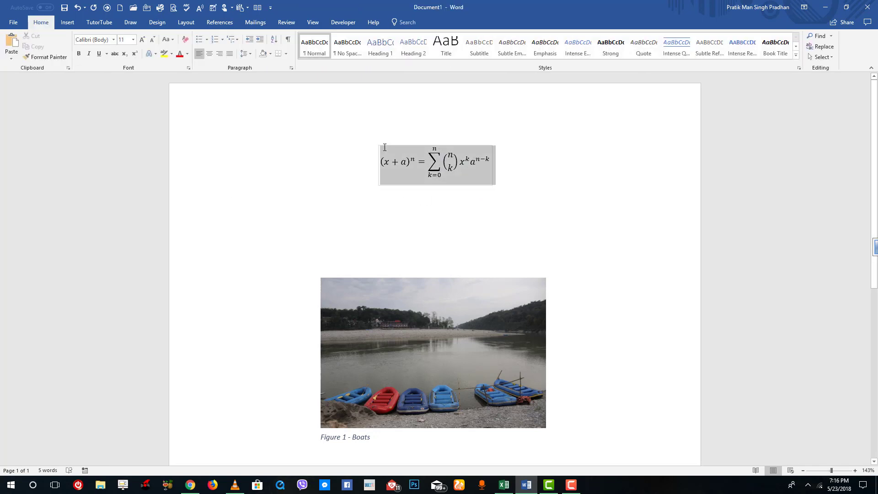
click(503, 177)
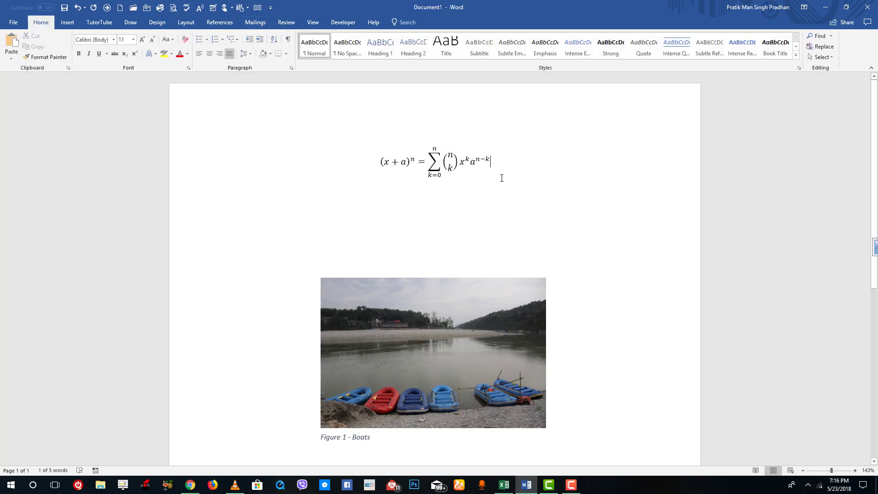
click(391, 151)
click(221, 22)
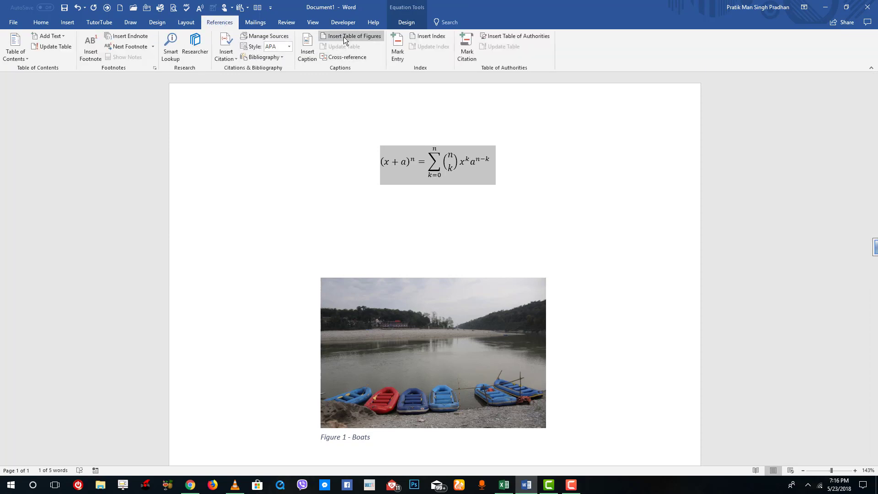
click(313, 41)
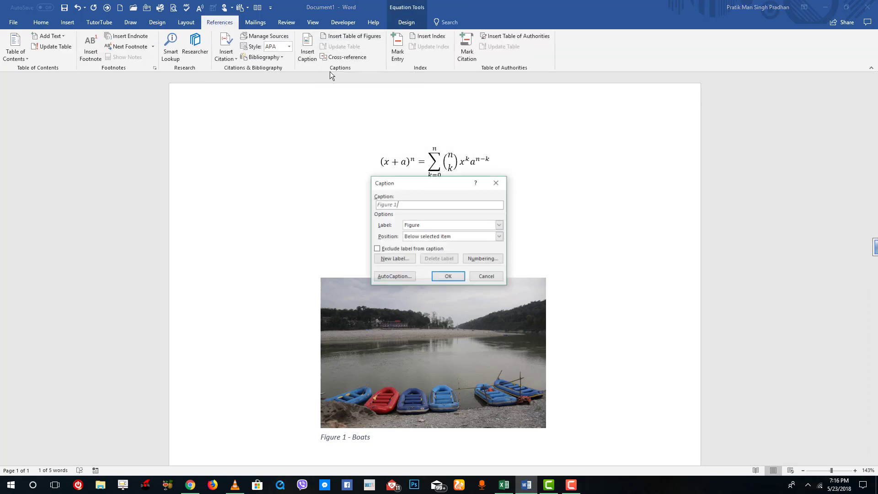
click(499, 225)
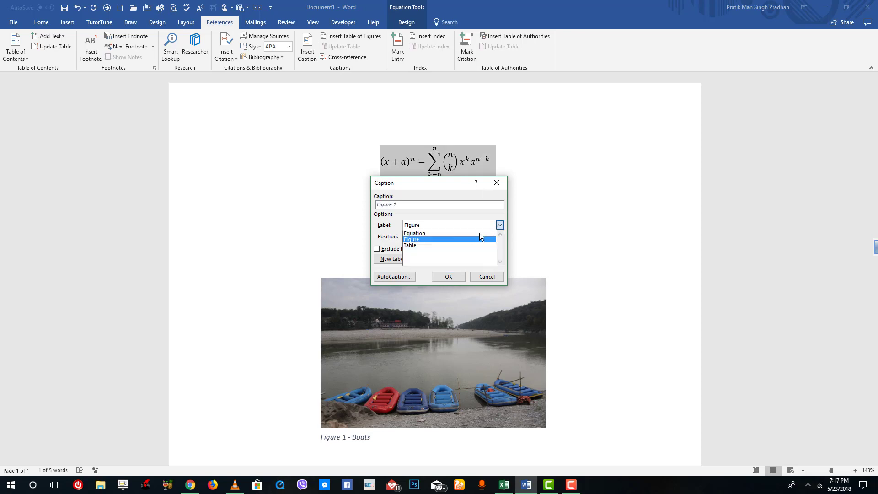
click(443, 233)
click(432, 205)
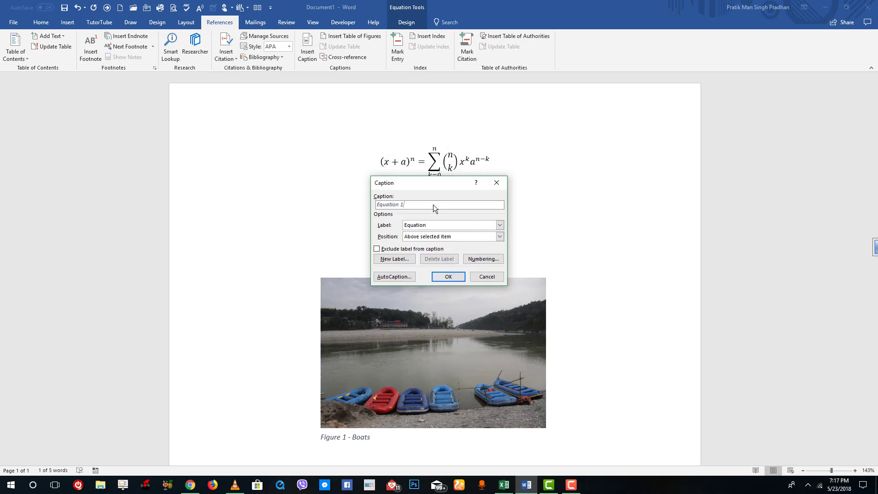
text(- Formula)
click(501, 237)
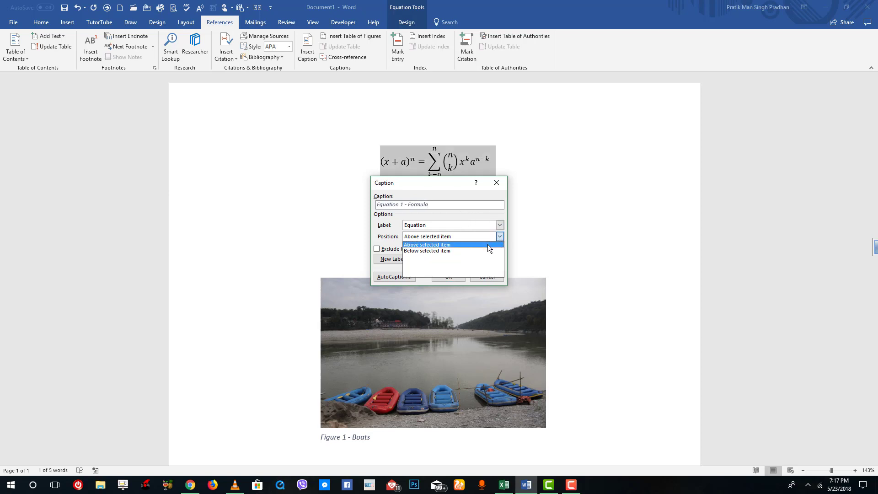
click(488, 245)
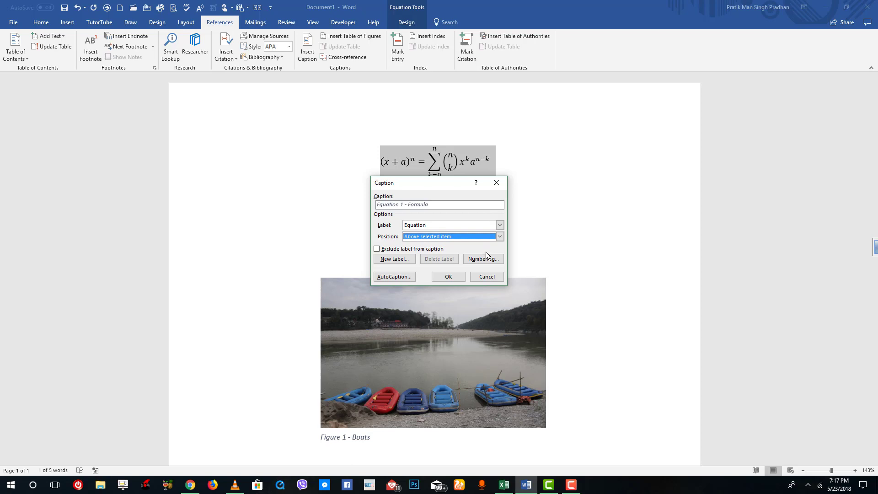
click(449, 277)
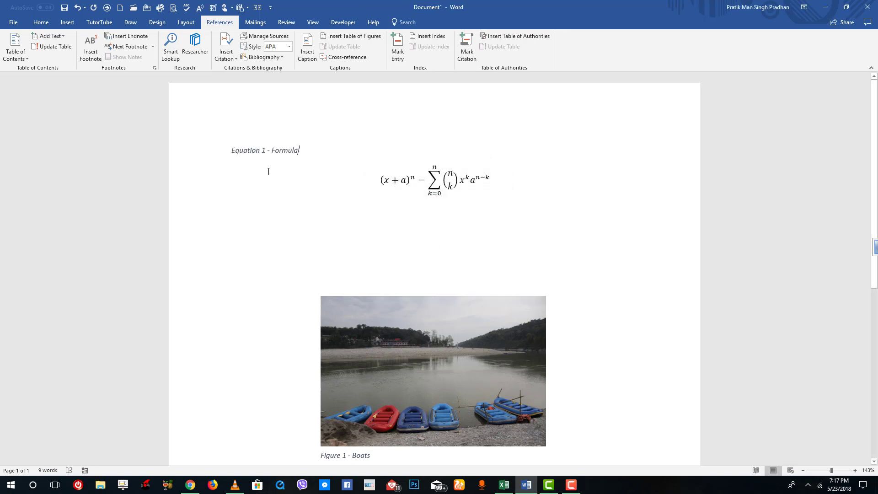
Step: Add four blank lines above the equation's caption and place the cursor in that empty space
key(Return)
key(Return)
key(Return)
key(Return)
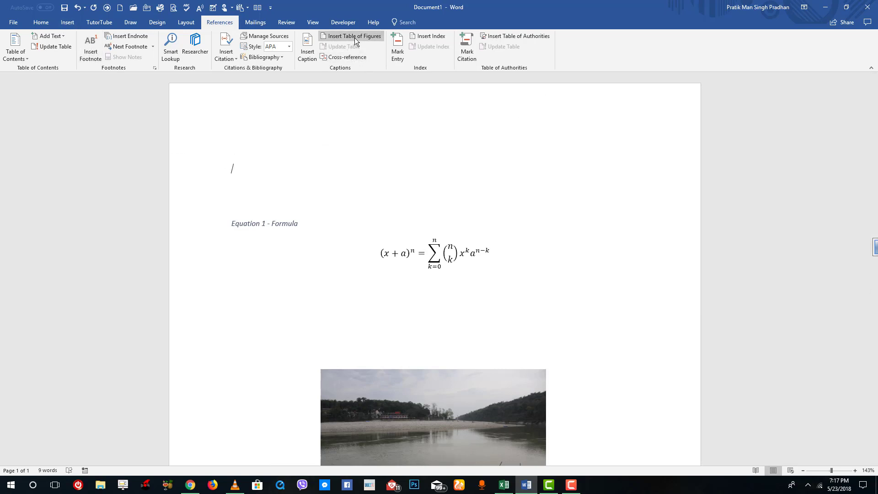
click(307, 50)
click(504, 222)
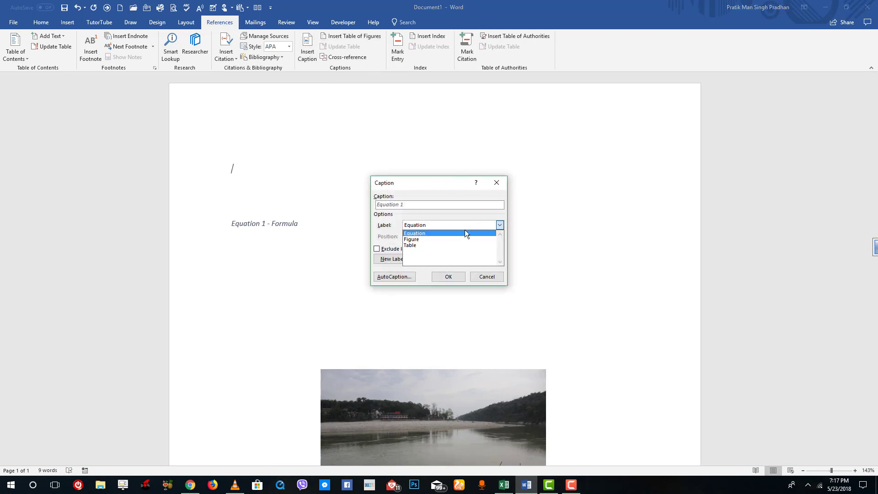
click(456, 233)
click(498, 184)
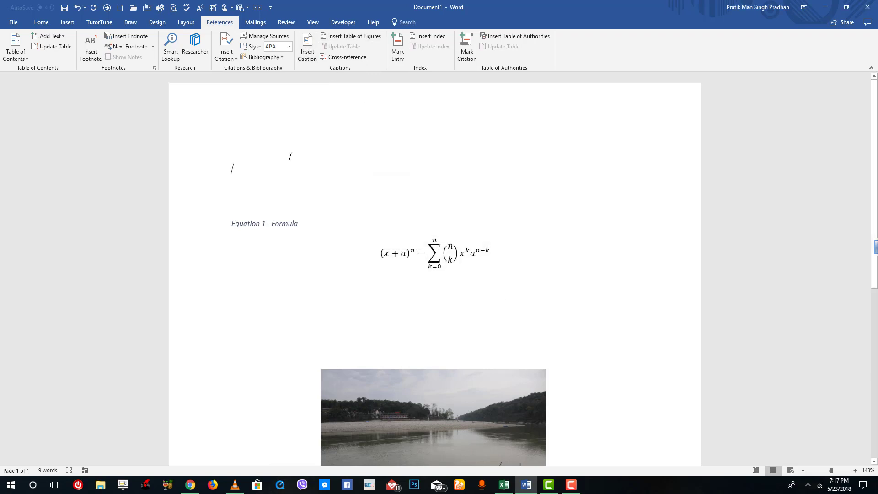
Step: Insert a table of three columns and three rows in the empty space above the equation's caption
click(59, 23)
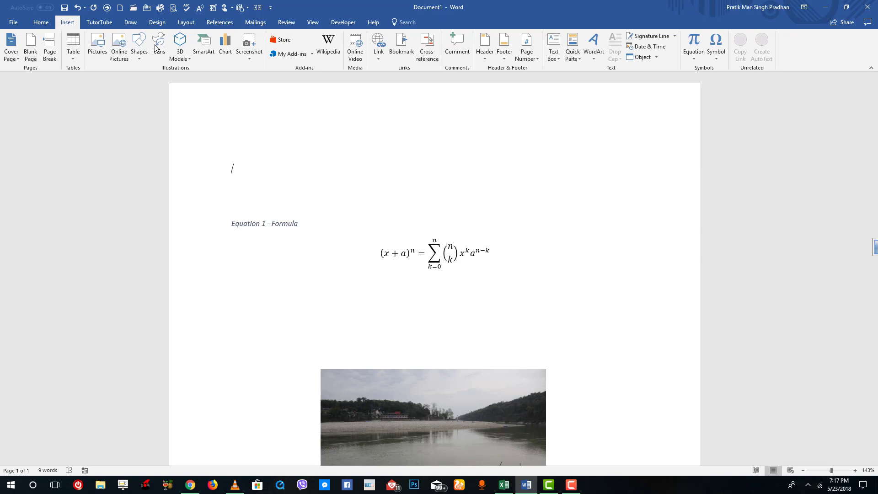
click(73, 49)
click(90, 97)
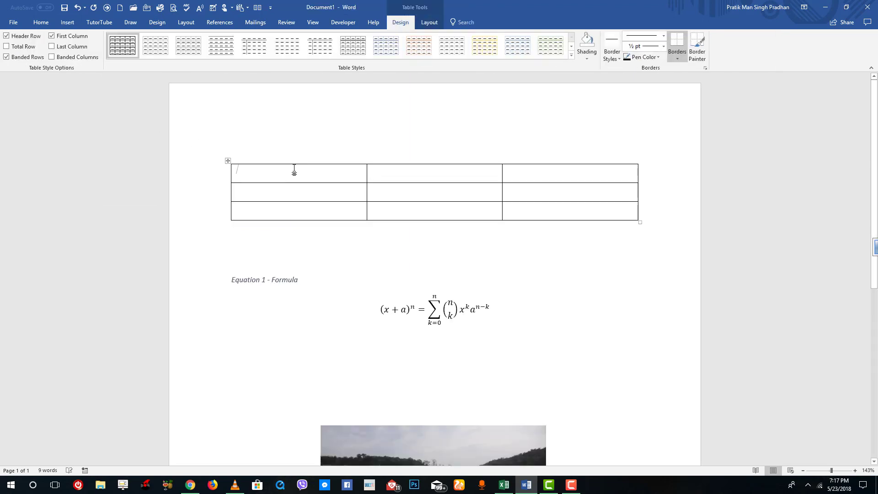
Step: Select the whole table and add the caption "Table 1- TutorTube" above it, using the Table label
drag(395, 193, 287, 171)
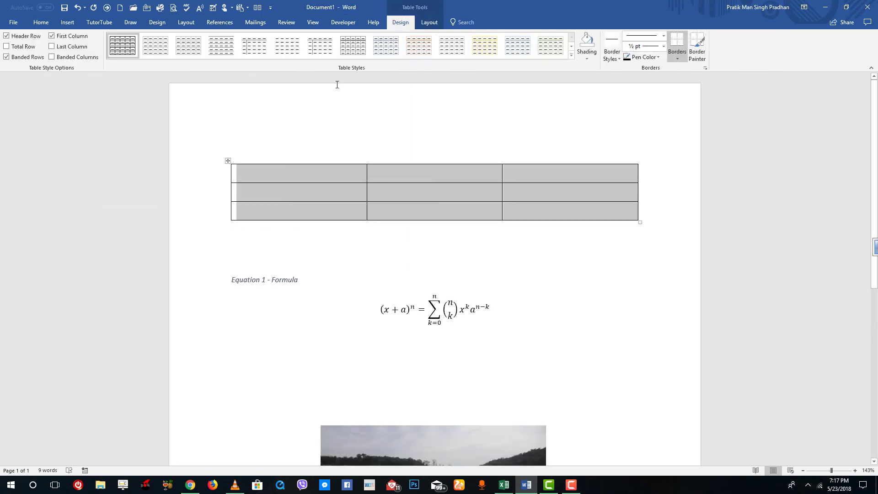
click(237, 23)
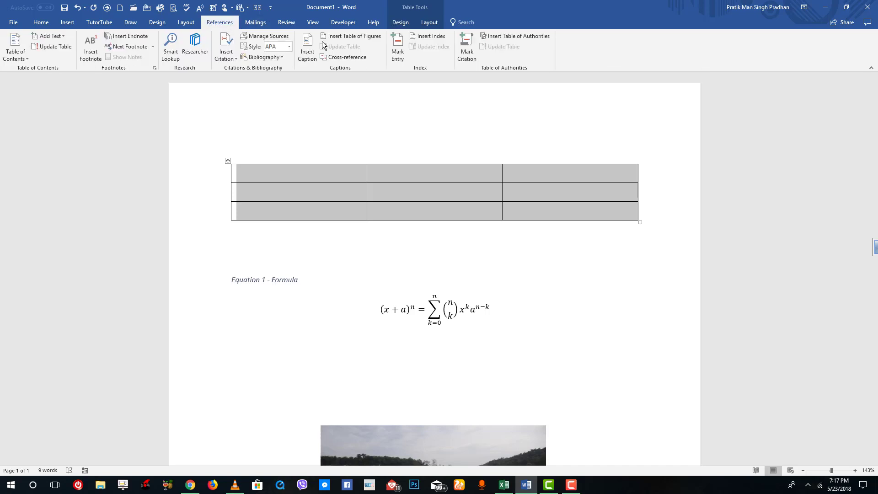
click(307, 54)
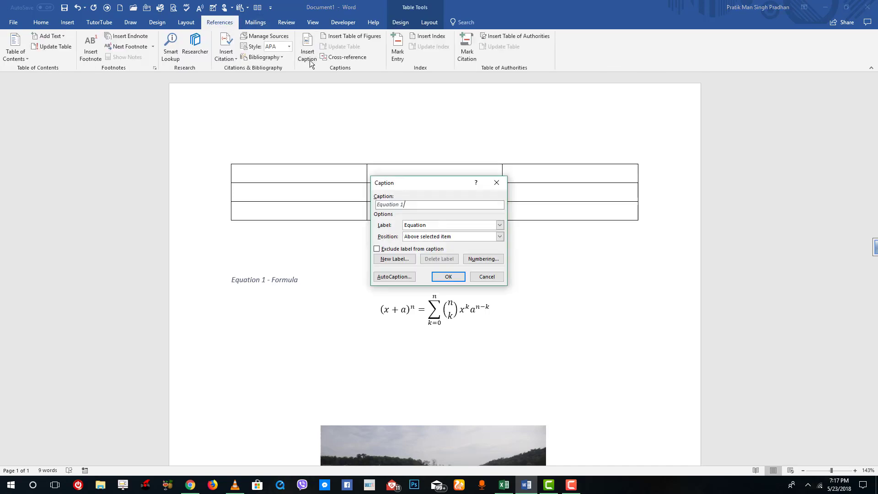
click(500, 225)
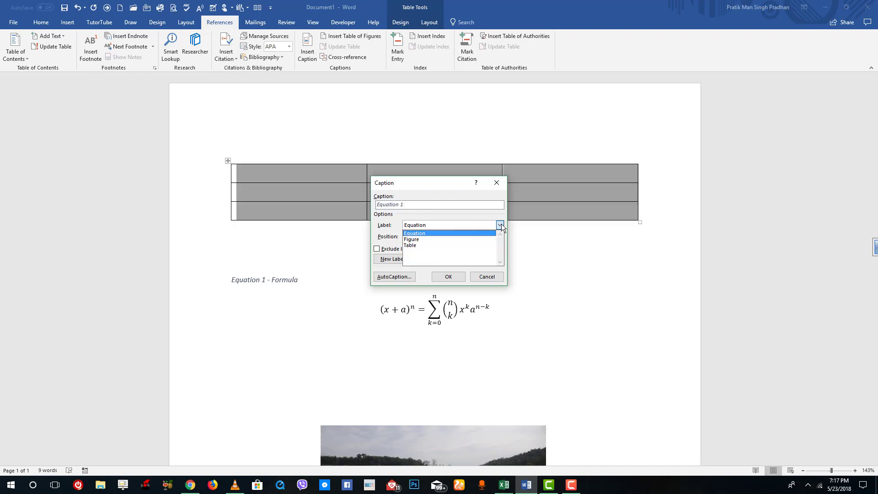
click(441, 245)
click(429, 205)
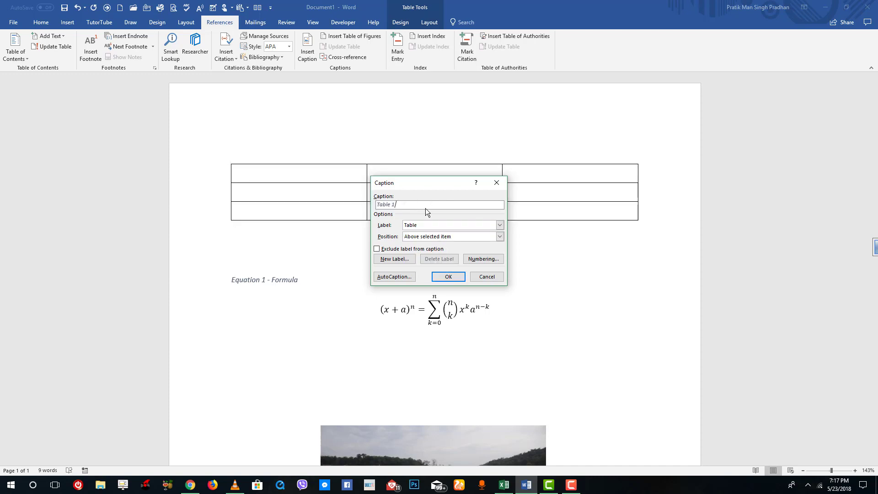
text(- TutorTube)
click(449, 276)
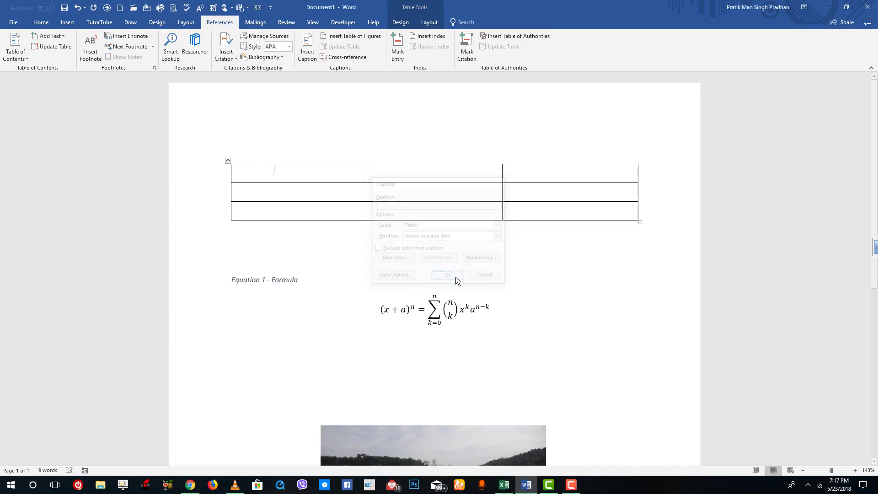
Step: Review the captions of the table, the equation and the picture throughout the page
click(217, 169)
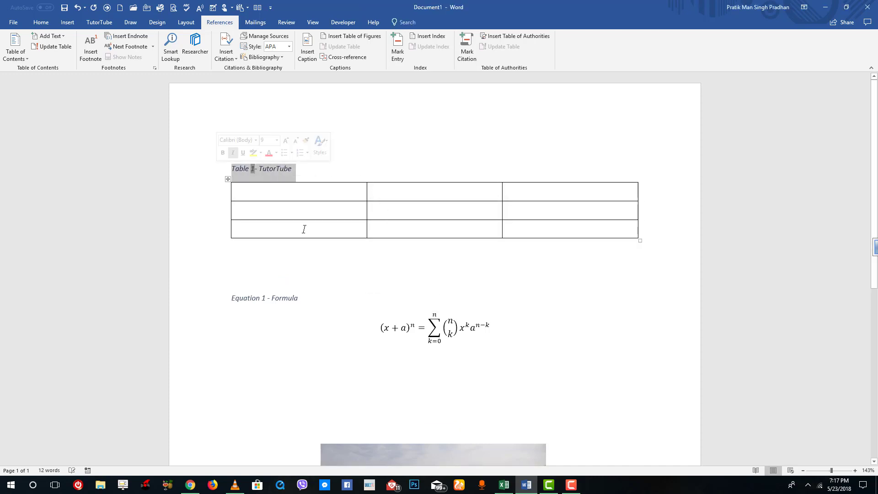
click(346, 270)
scroll(346, 269, down, 7)
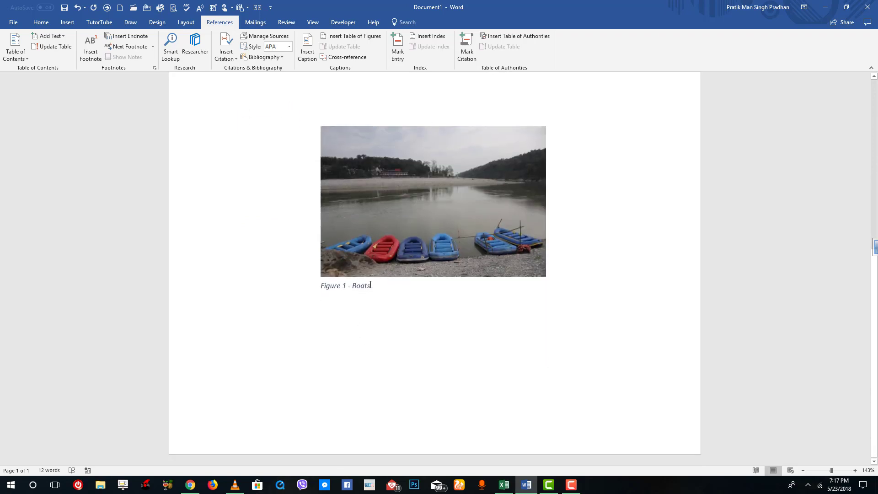
click(345, 293)
scroll(344, 293, up, 6)
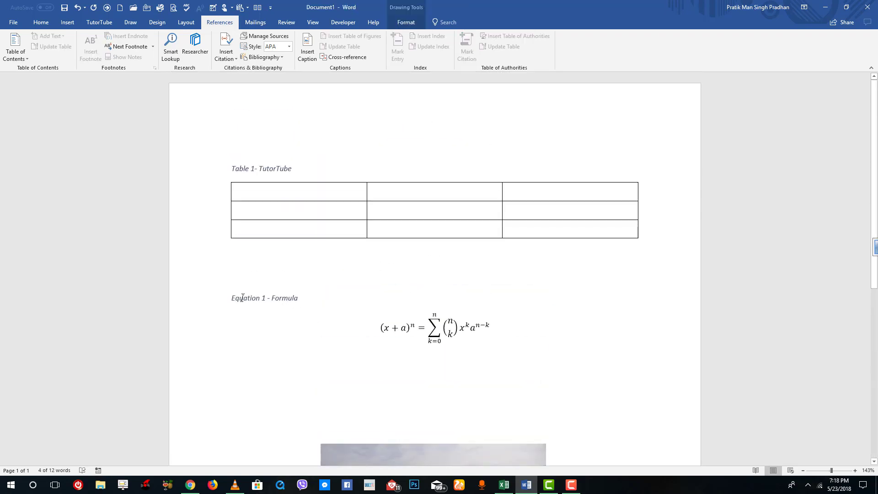
click(243, 298)
click(284, 169)
scroll(407, 242, down, 2)
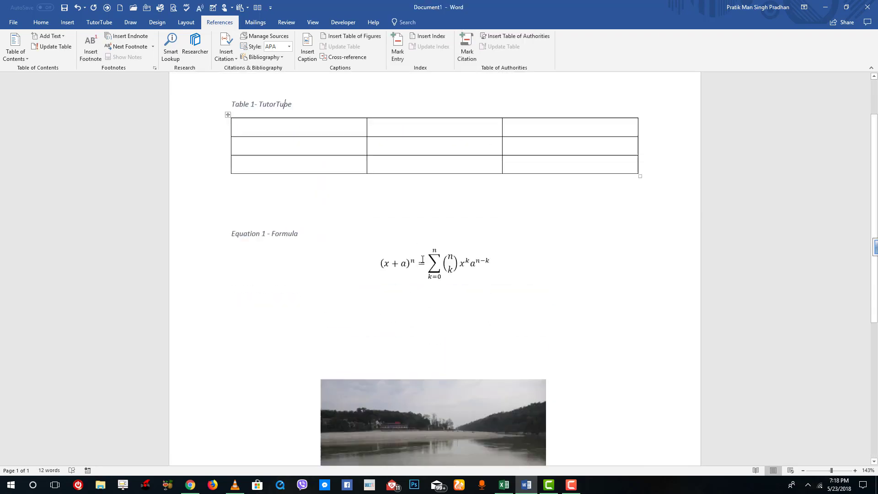
scroll(423, 259, down, 5)
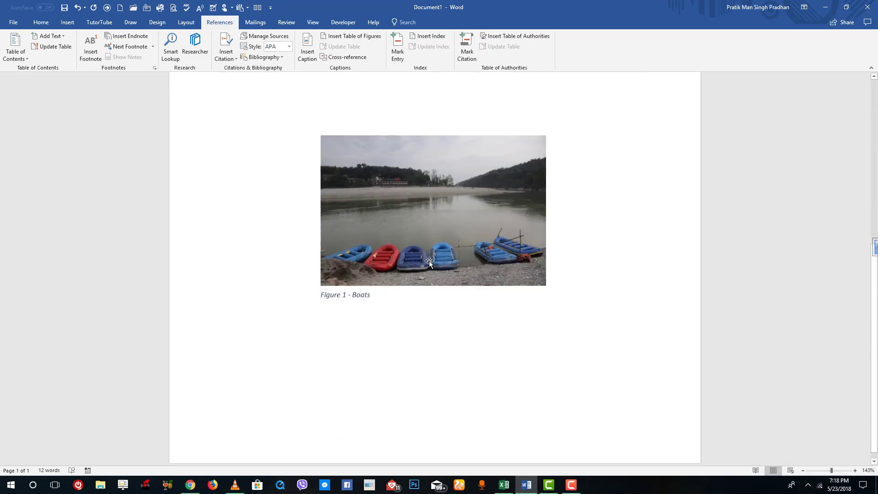
Step: Duplicate the boats picture and place the copy, reduced to about half size, below the original's caption
click(408, 275)
key(ctrl+c)
click(470, 357)
key(ctrl+v)
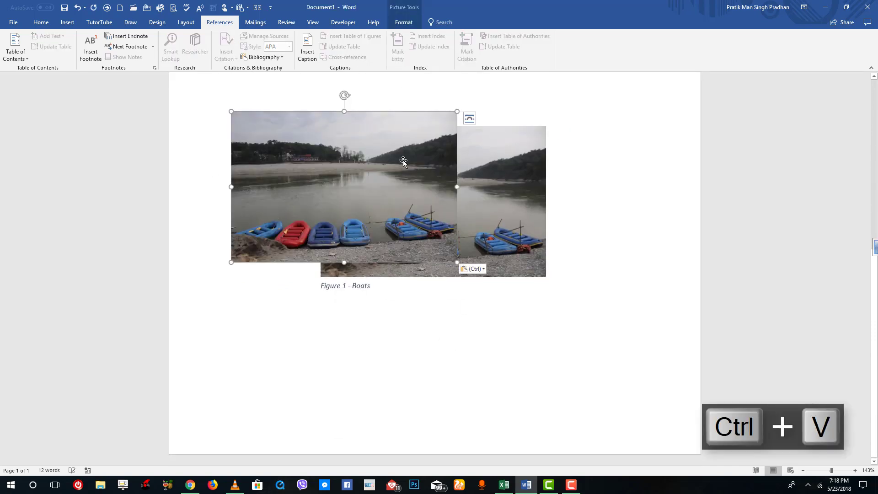
drag(403, 162, 492, 291)
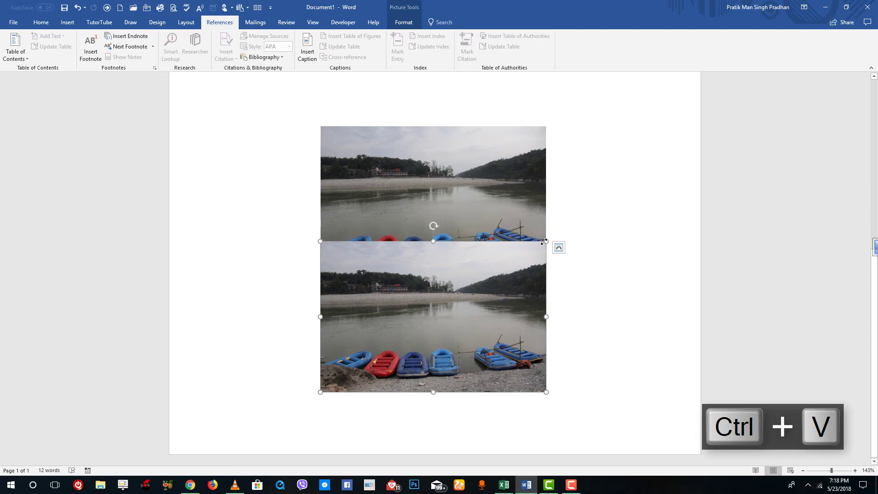
drag(544, 241, 452, 332)
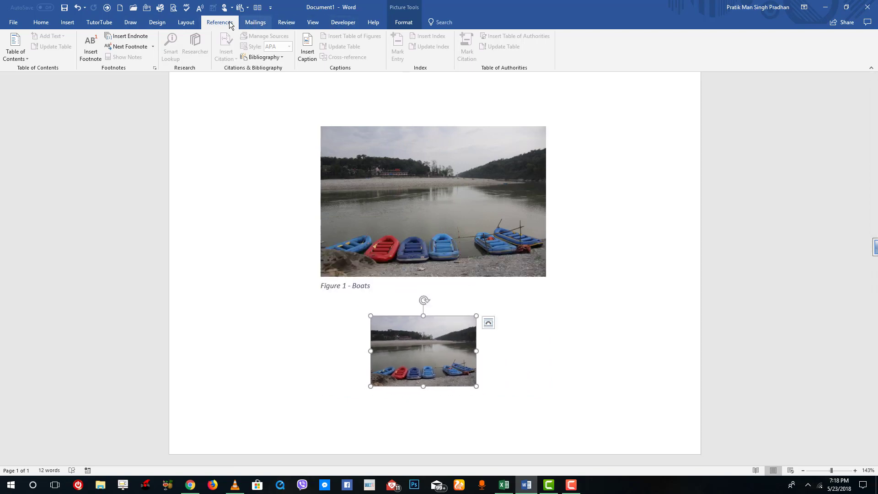
click(69, 23)
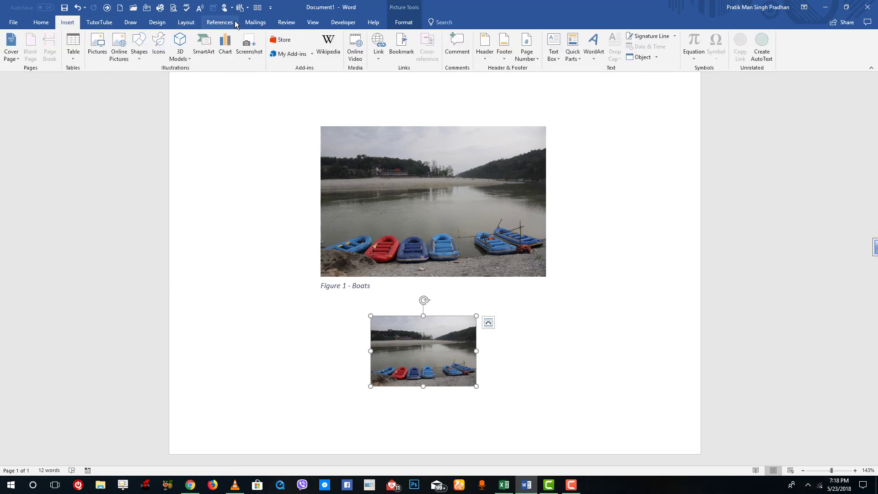
click(220, 23)
click(307, 50)
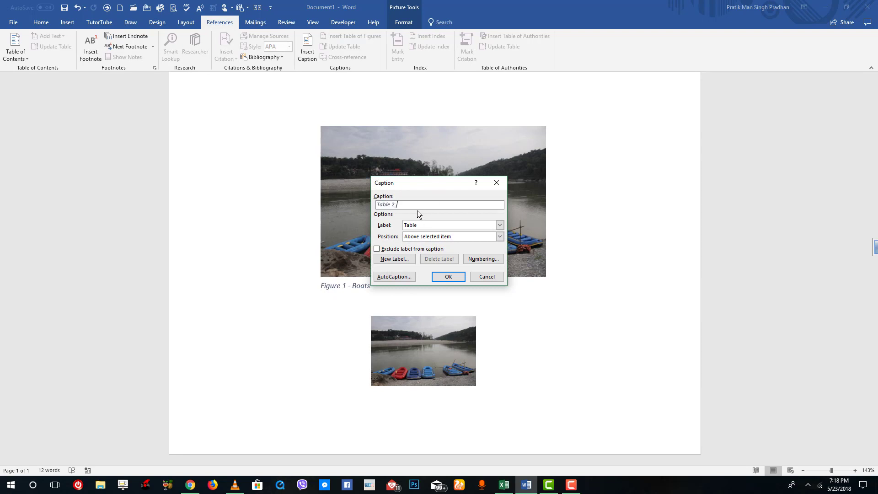
click(500, 225)
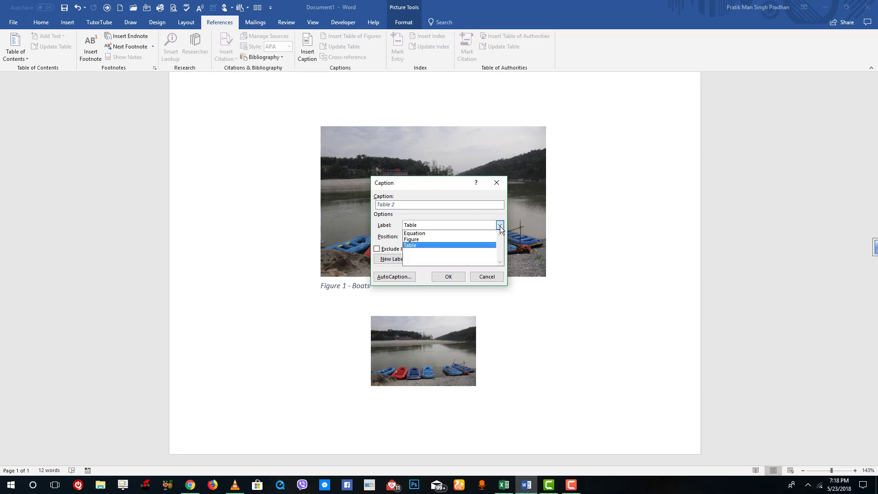
click(450, 238)
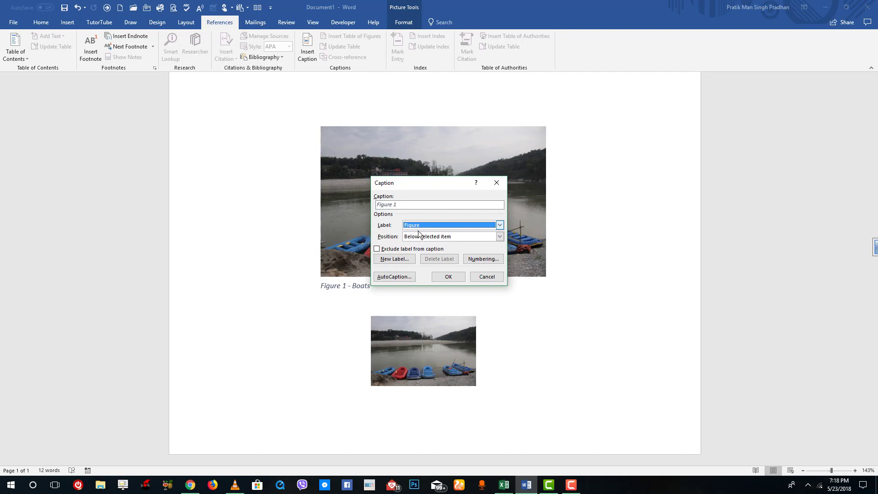
click(408, 205)
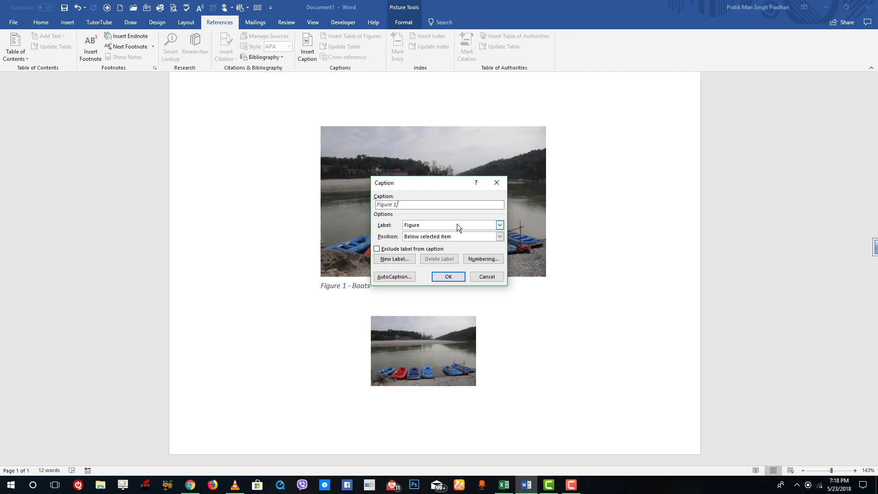
click(481, 276)
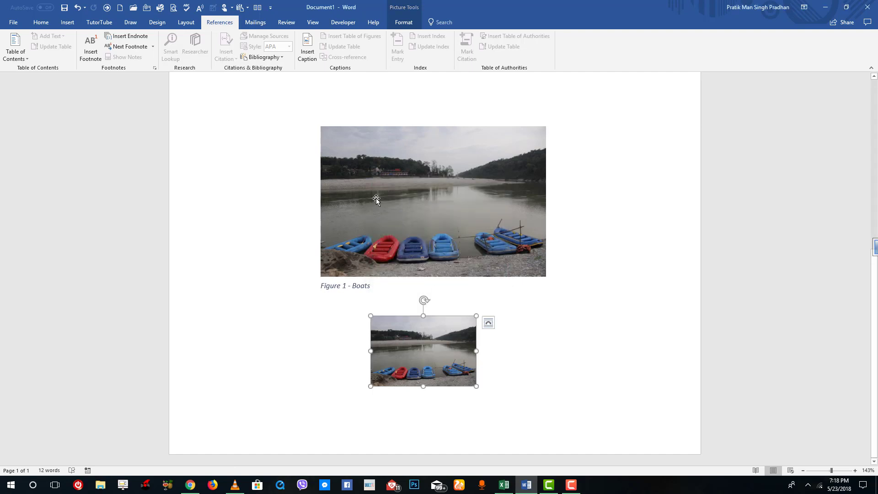
Step: Start a caption for the small picture with the Figure label and the 1, 2, 3 number format
click(306, 51)
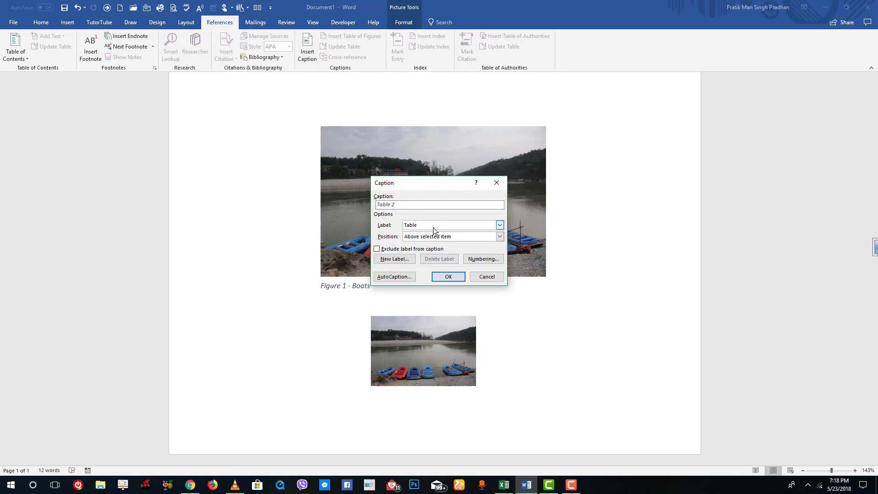
click(435, 226)
click(426, 243)
click(395, 204)
click(476, 256)
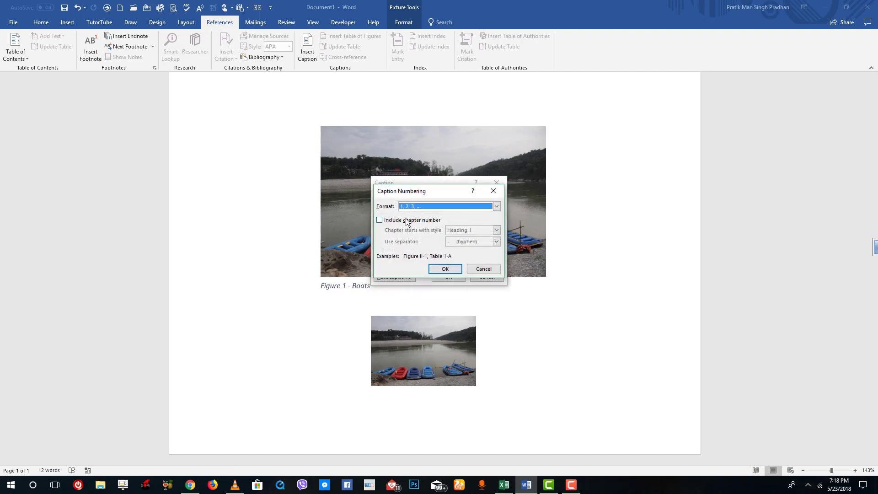
click(439, 205)
click(438, 206)
click(450, 268)
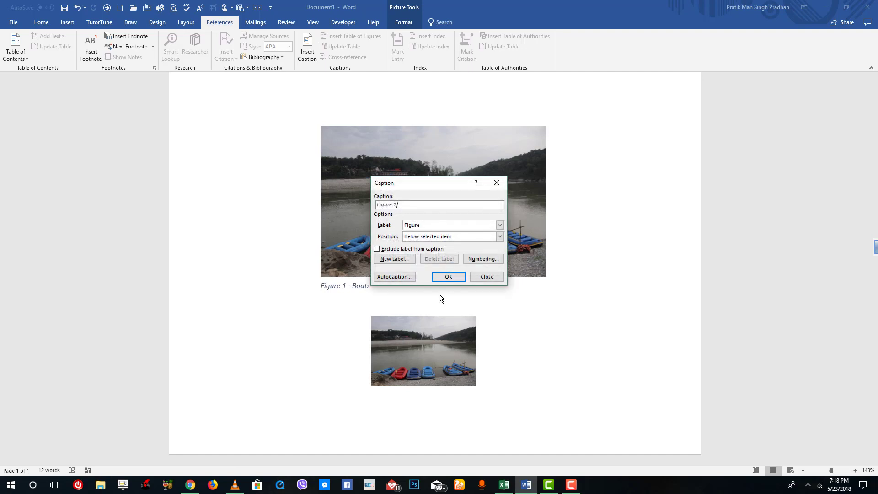
Step: Insert the caption "Figure 1 - Boat 2" below the small picture and change its figure number to 2
click(427, 237)
click(425, 251)
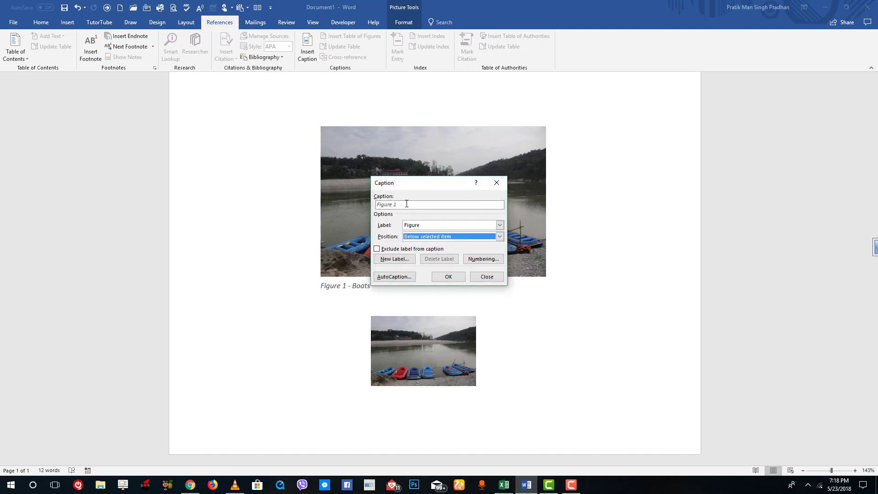
click(405, 205)
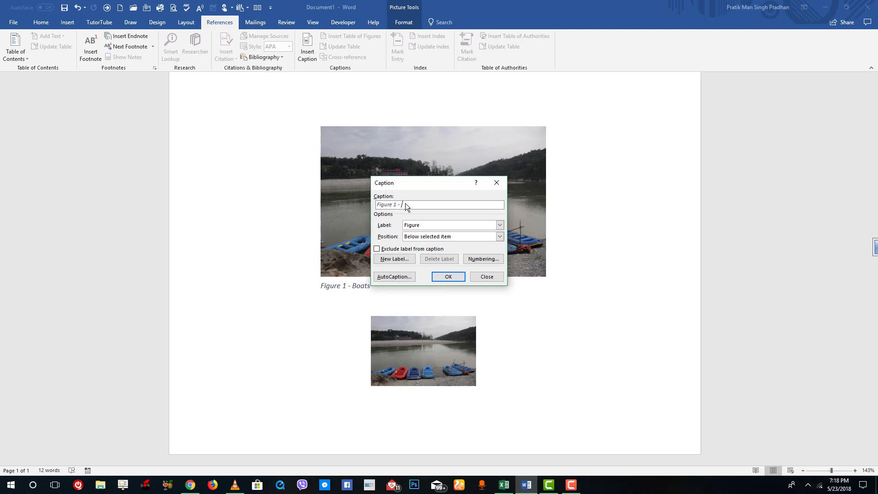
text(- Boat 2)
click(448, 276)
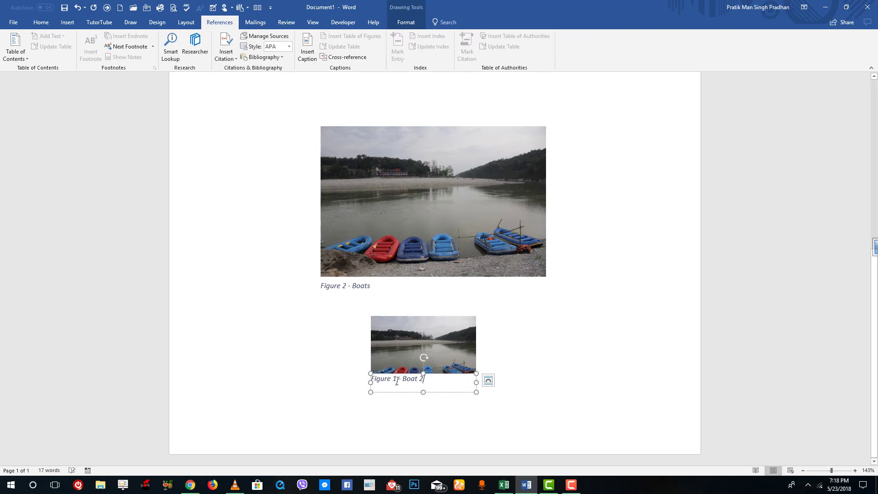
click(514, 354)
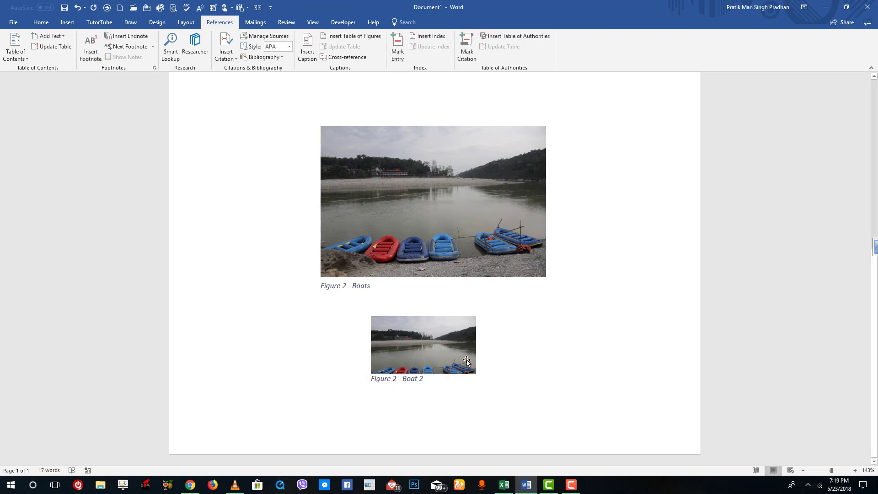
scroll(464, 409, up, 3)
scroll(464, 409, down, 3)
scroll(399, 392, up, 6)
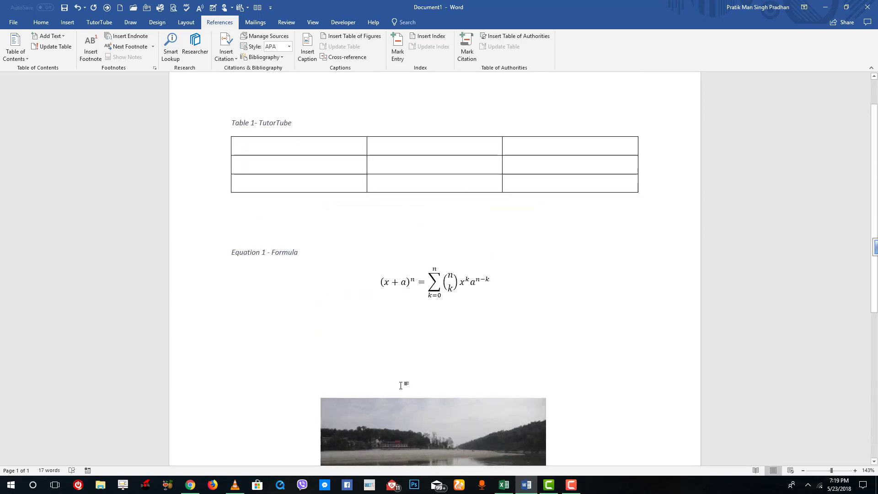
scroll(401, 385, down, 4)
scroll(401, 385, down, 1)
scroll(401, 386, up, 5)
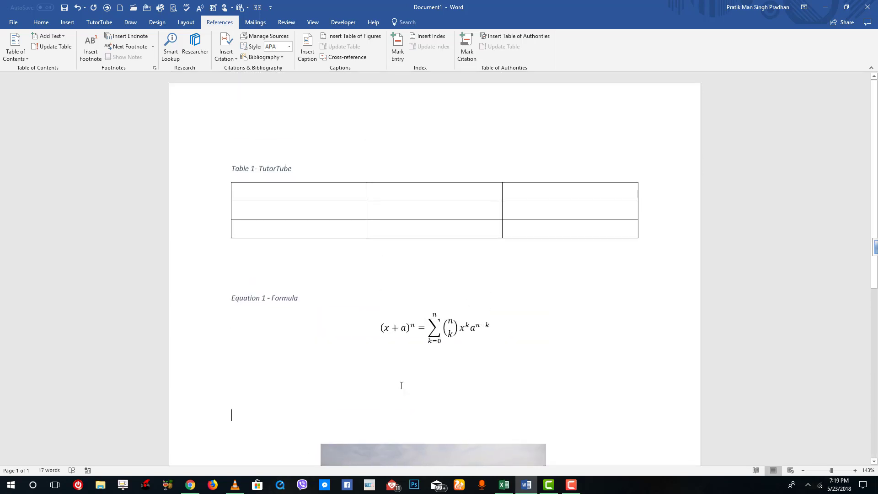